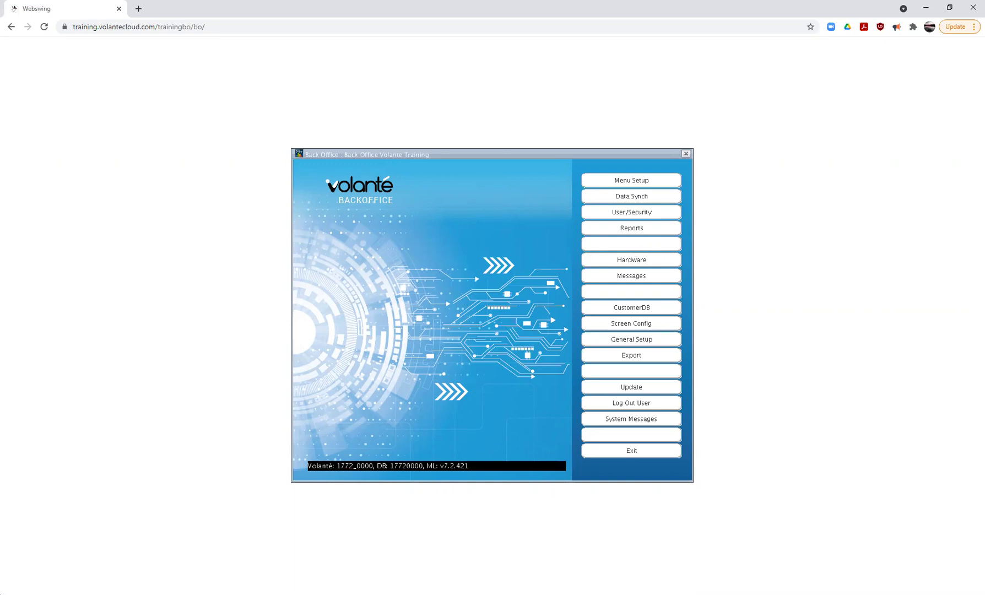
Step: Open Menu Setup from the Back Office main screen
click(650, 180)
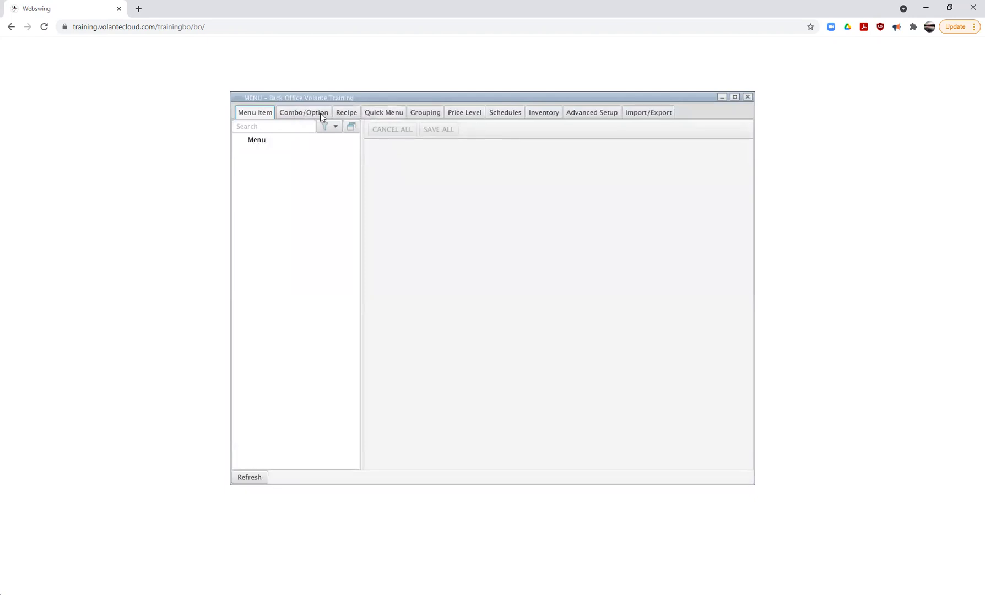
Step: Create a division under the top Menu node, named with the café's name
right_click(262, 142)
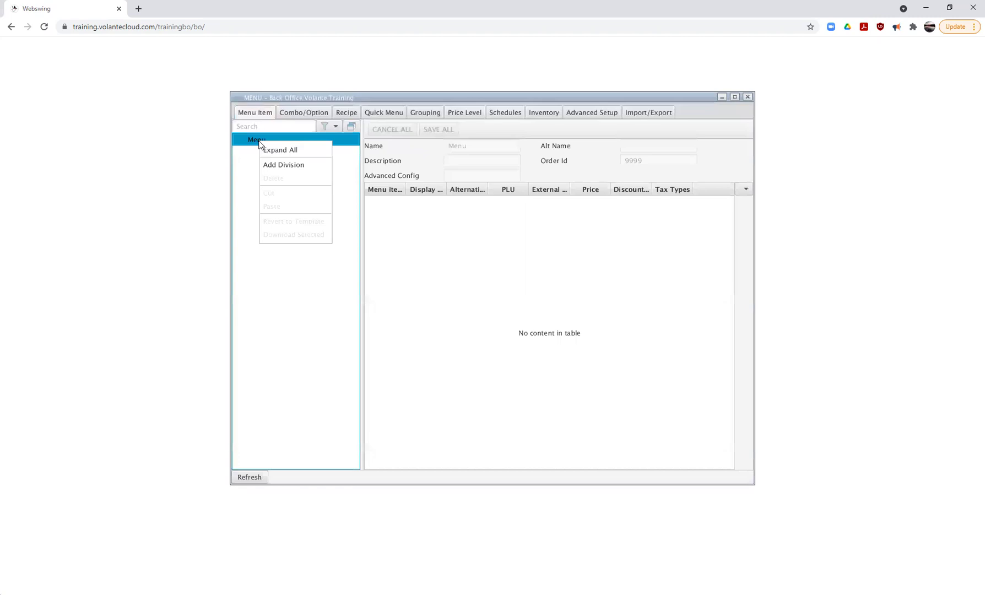
click(298, 165)
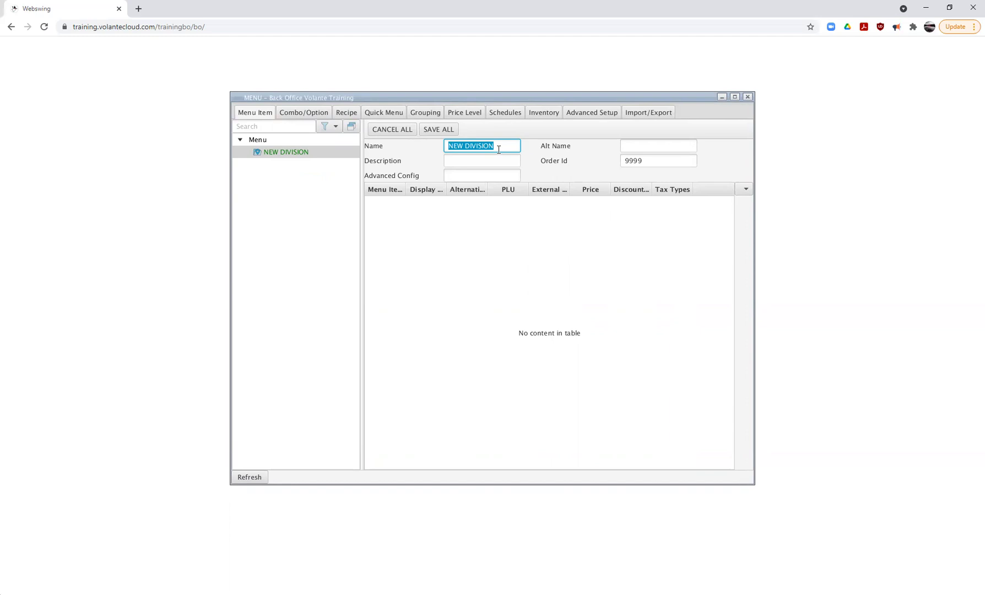
text(Alison)
text( Cade)
key(BackSpace)
key(BackSpace)
text(fe)
Step: Add Beverages and Barcode Items groups under the café division
right_click(276, 150)
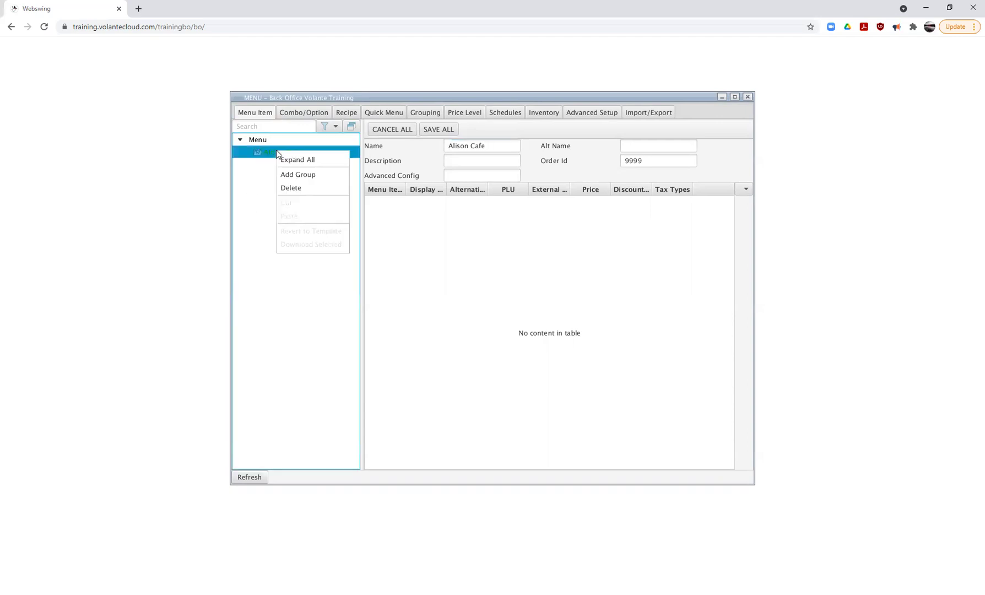
click(299, 174)
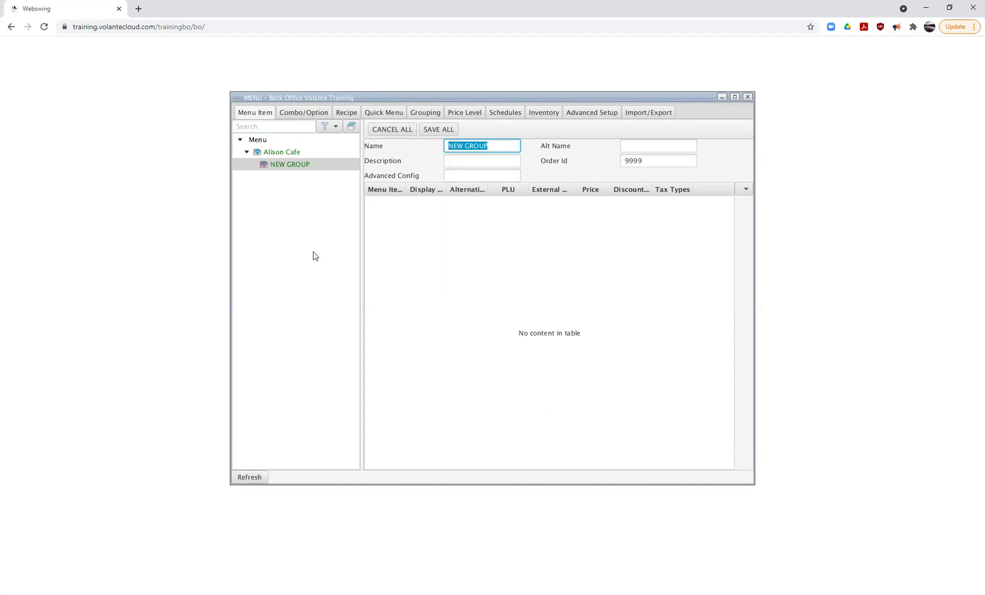
text(Beverages)
right_click(286, 154)
click(333, 179)
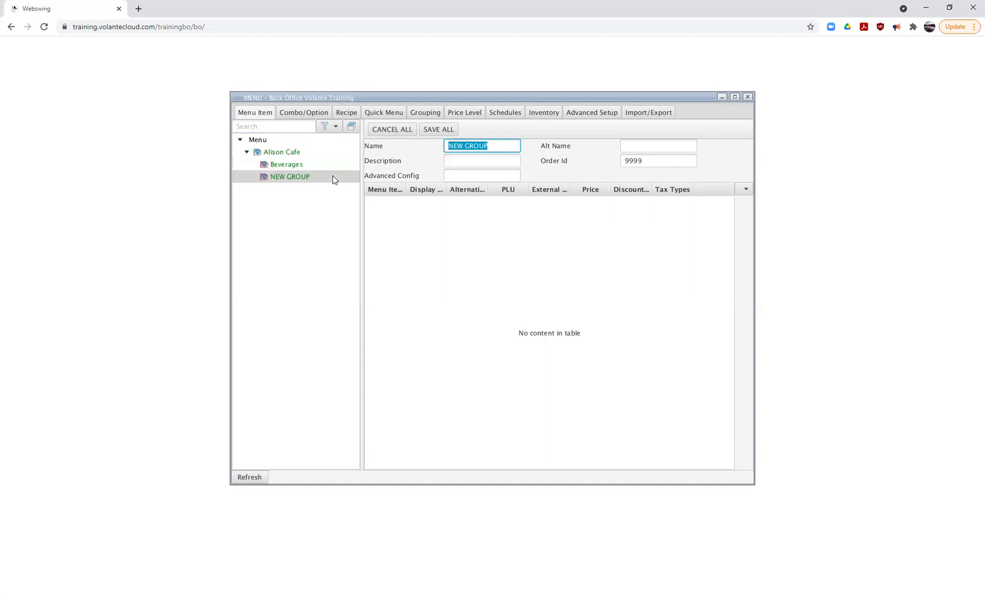
text(Barcode Items)
Step: Add Options and Combos groups under the café division
right_click(293, 154)
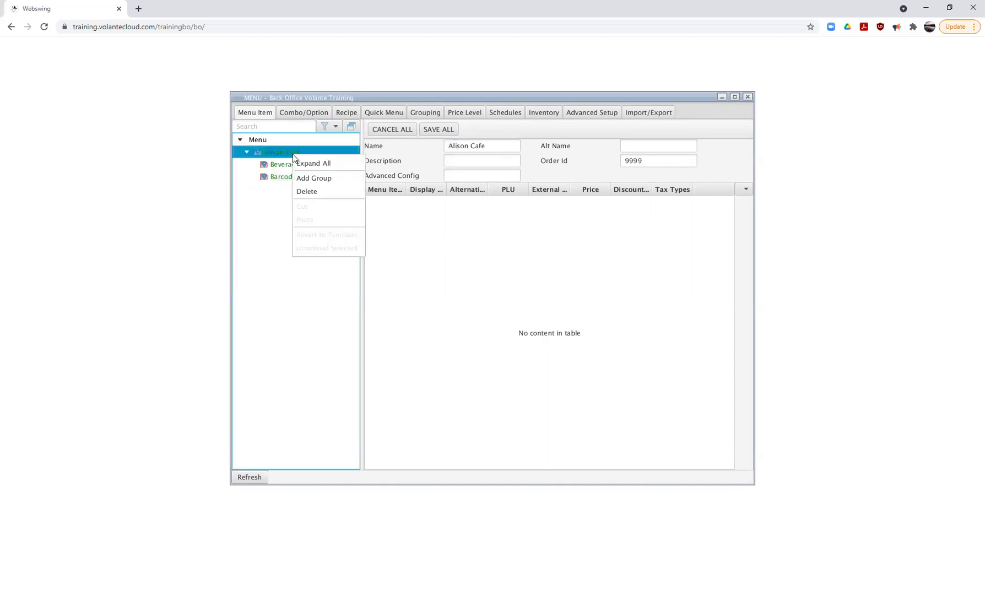
click(312, 178)
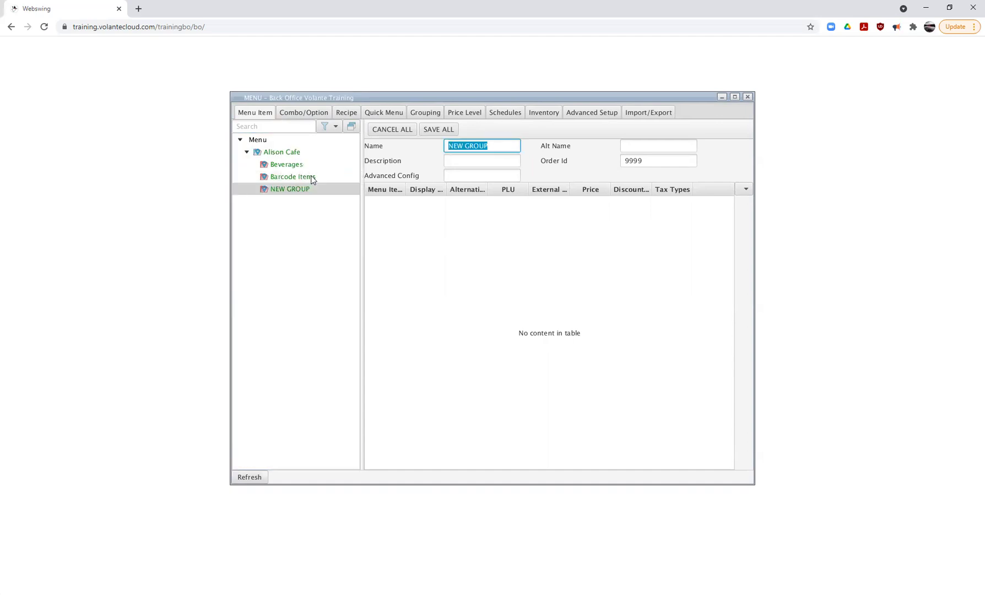
text(Options)
right_click(280, 154)
click(322, 177)
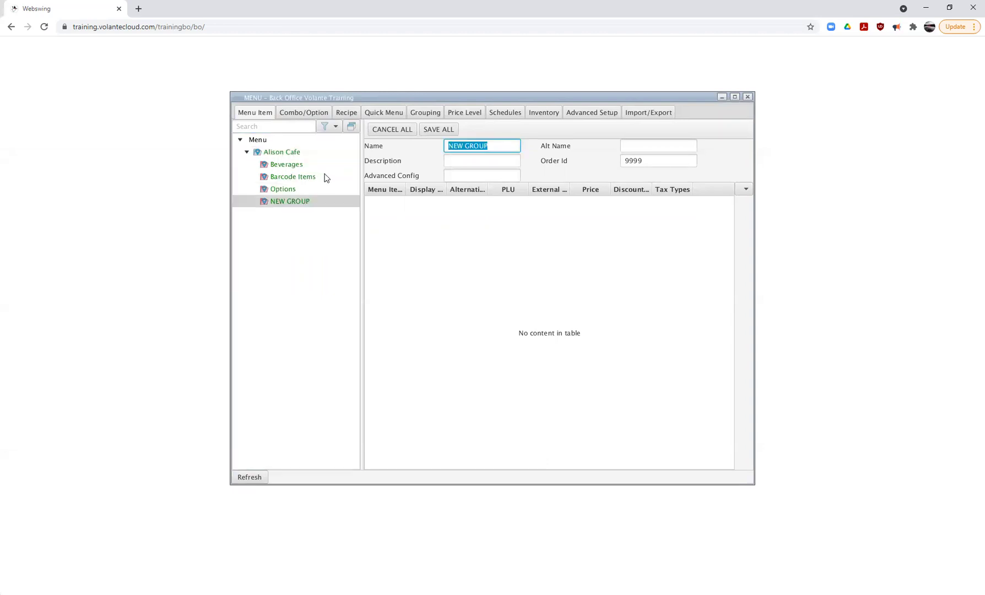
text(Combos)
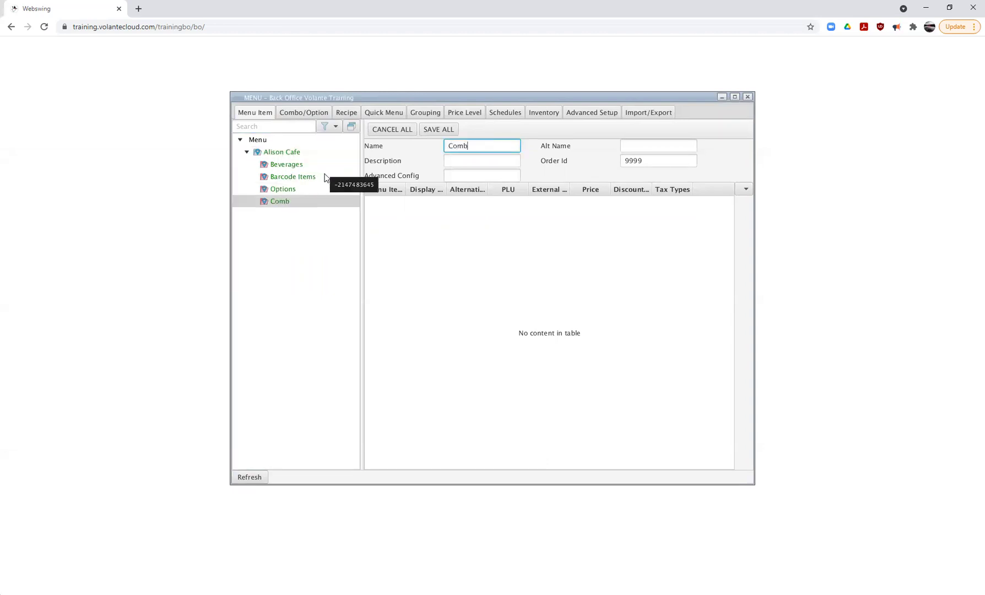
Step: Add Hot Beverages and Cold Beverages categories under the Beverages group
click(296, 165)
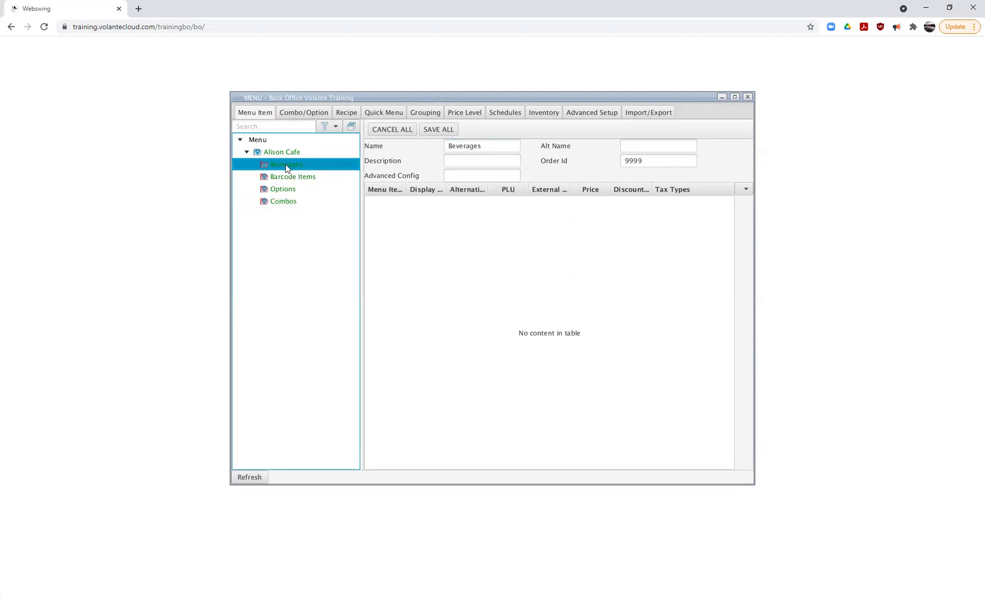
right_click(285, 164)
click(330, 188)
text(Hot )
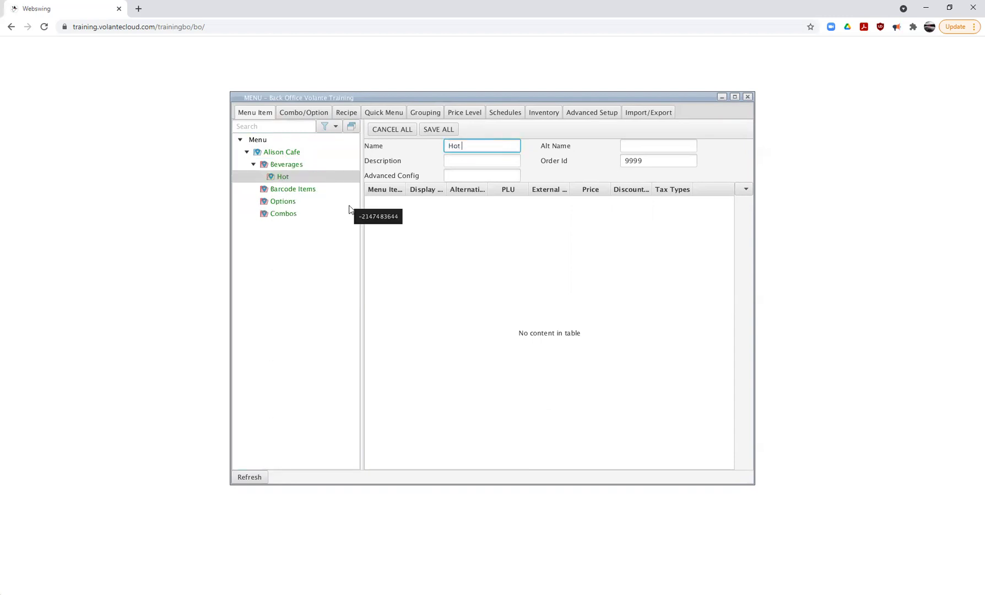
text(Beverages)
right_click(281, 164)
click(301, 188)
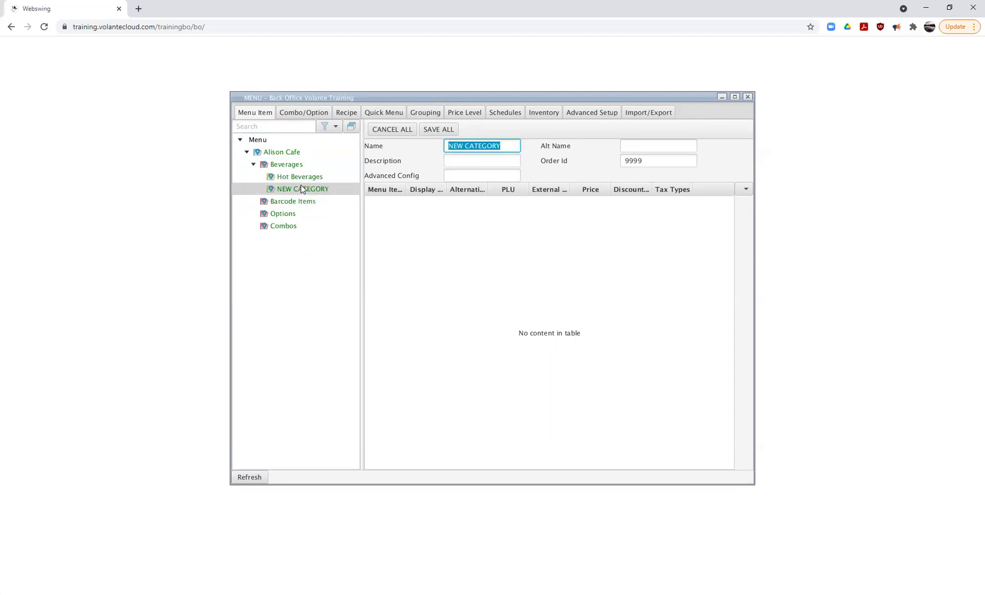
text(Cold Beverages)
Step: Add a Soda category under Barcode Items and select it
right_click(298, 205)
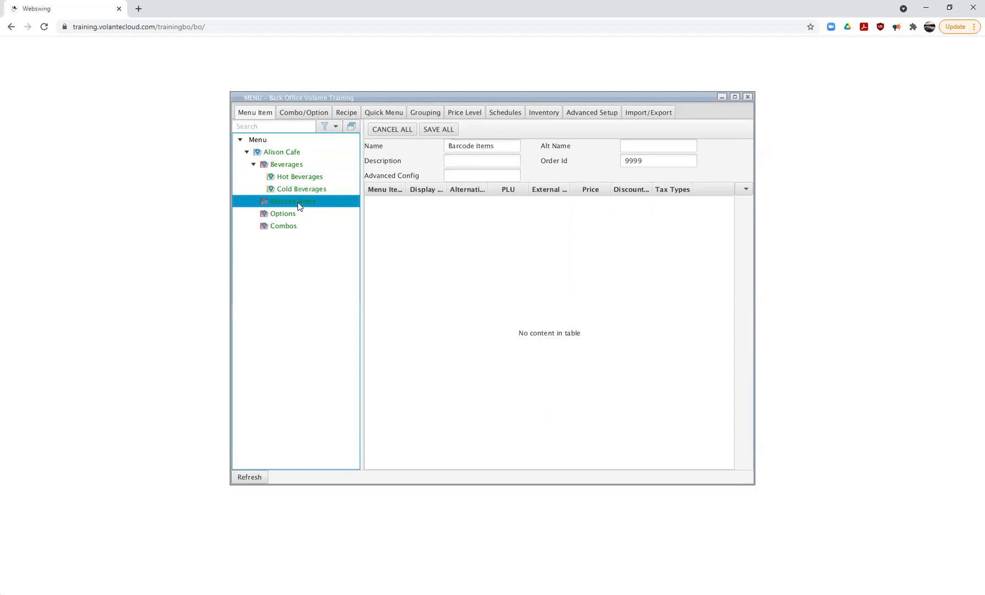
click(319, 226)
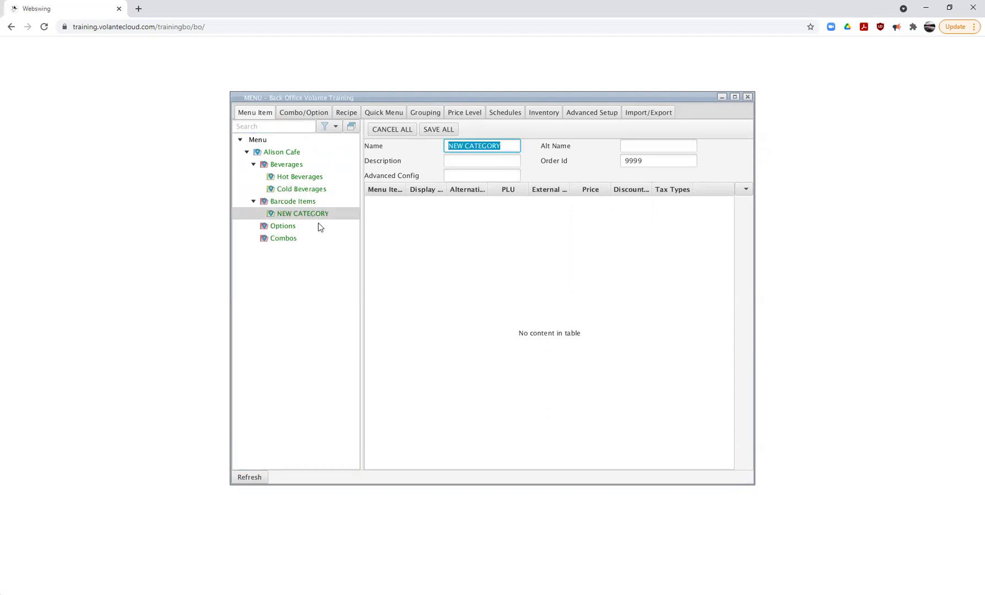
text(Soda)
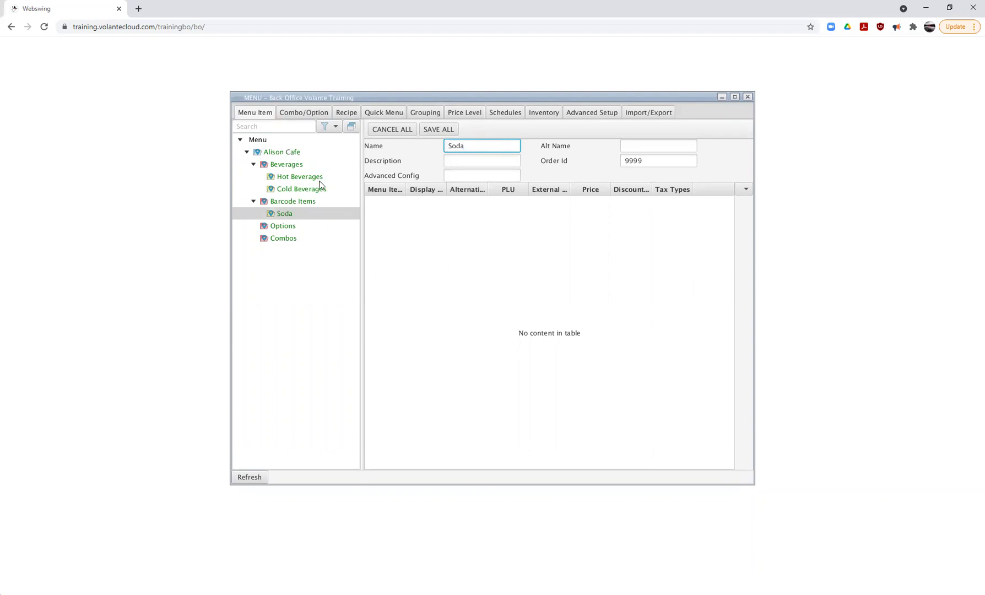
click(285, 215)
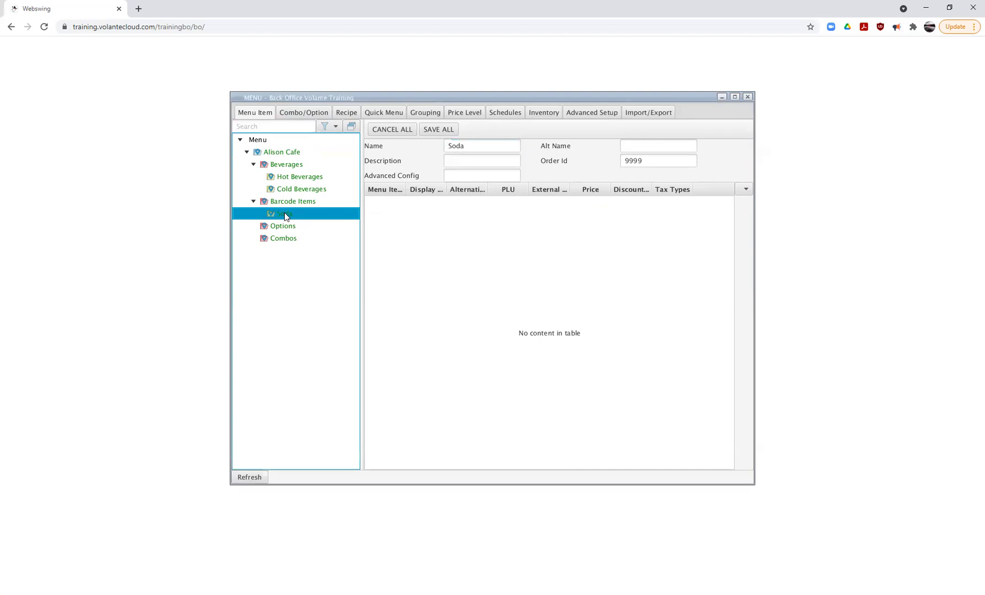
Step: Add a NEW ITEM menu item under Soda, then reposition and enlarge the MENU window
right_click(284, 212)
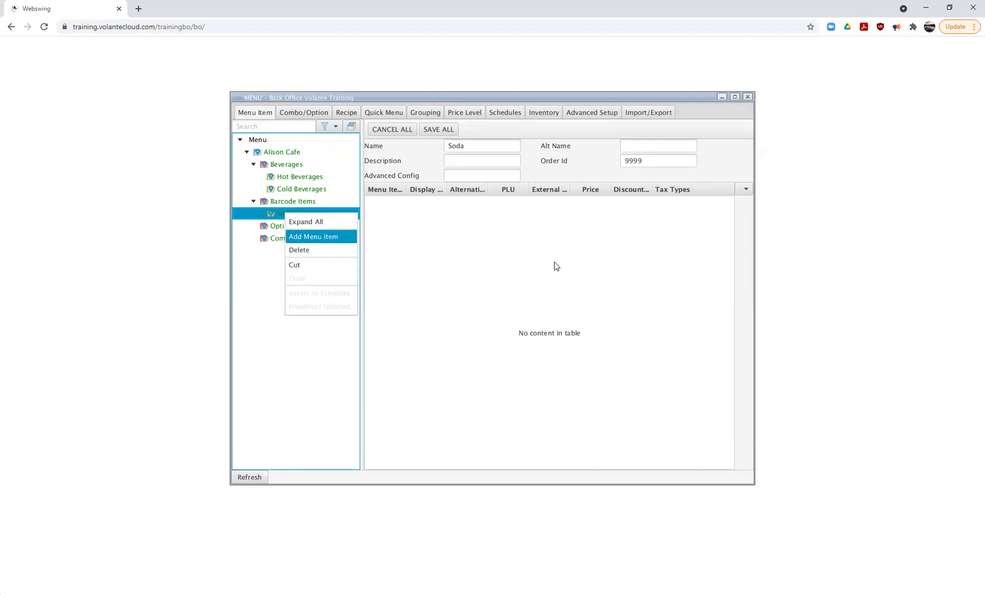
key(Return)
drag(433, 98, 355, 76)
drag(674, 462, 753, 505)
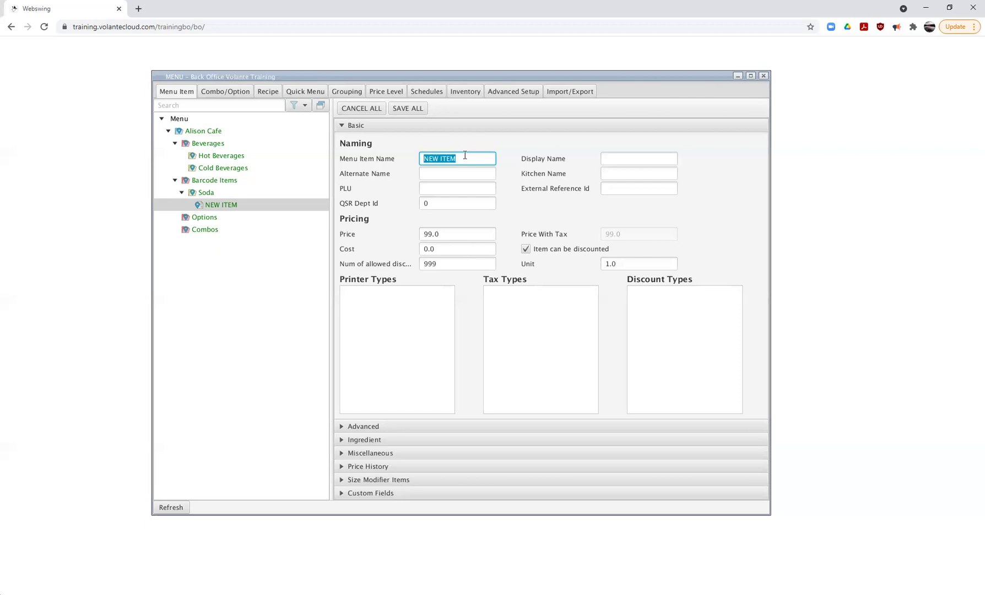
Step: Name the item 'White Rock Seltzer - Lime' and select the existing 99.0 price
text(White Ro)
key(BackSpace)
text(ock Seltzer - Lime)
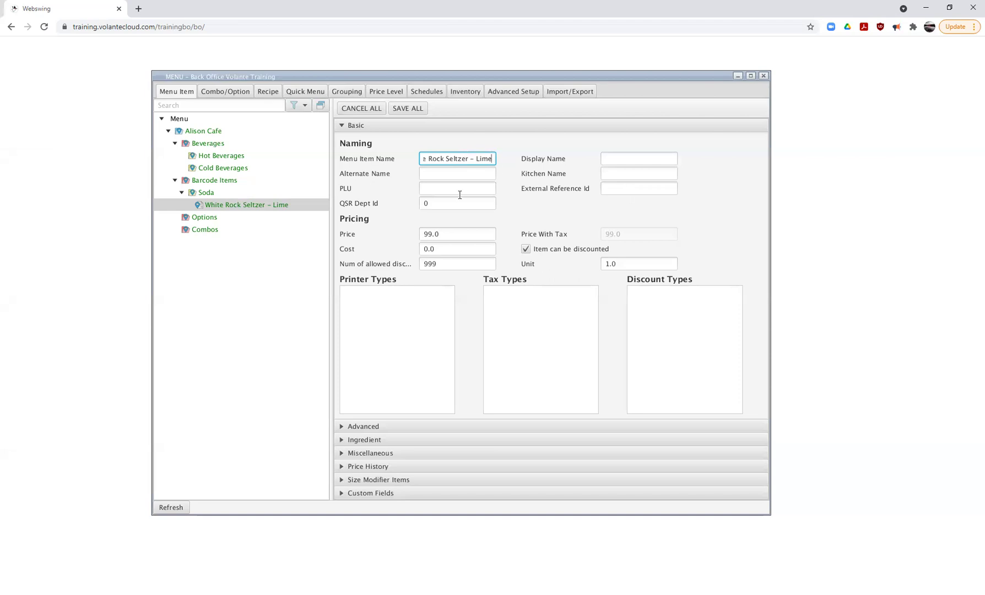
click(450, 233)
drag(450, 234, 399, 237)
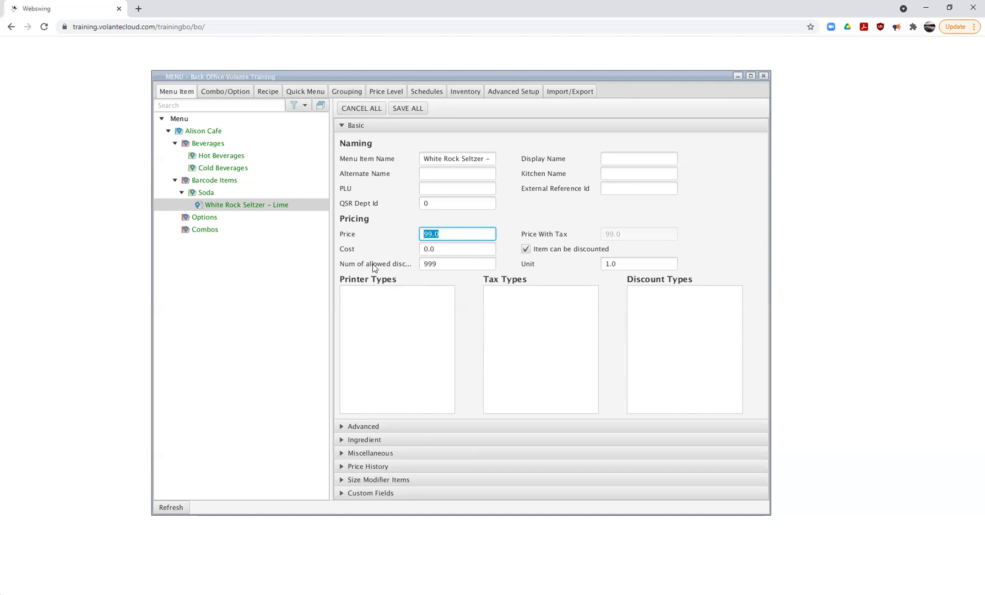
Step: Set the item's price to 1.99 and expand its Advanced section
text(1.99)
click(342, 428)
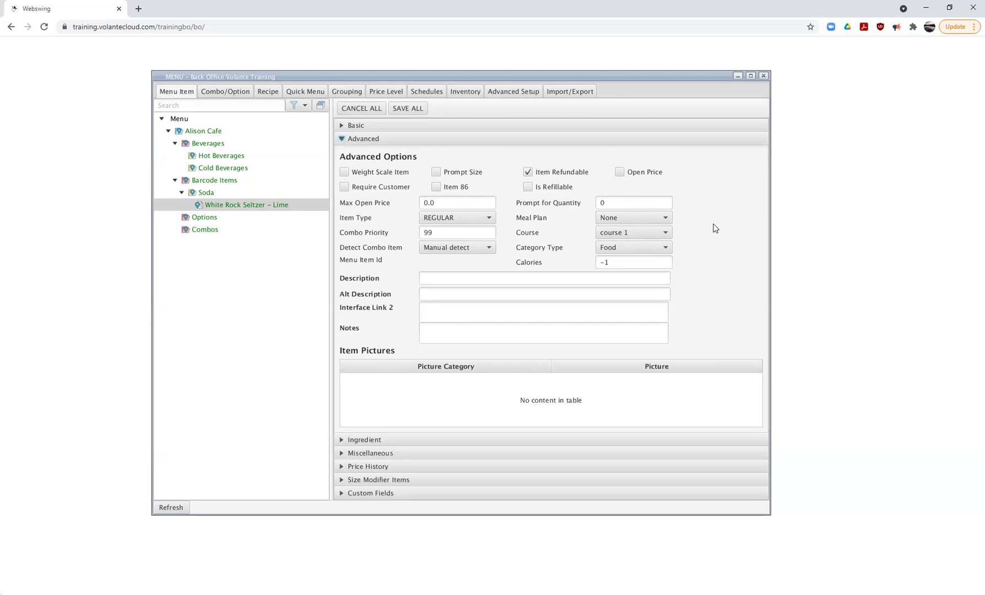
Step: Expand the Miscellaneous section and bring up the Scan Codes context menu
click(355, 452)
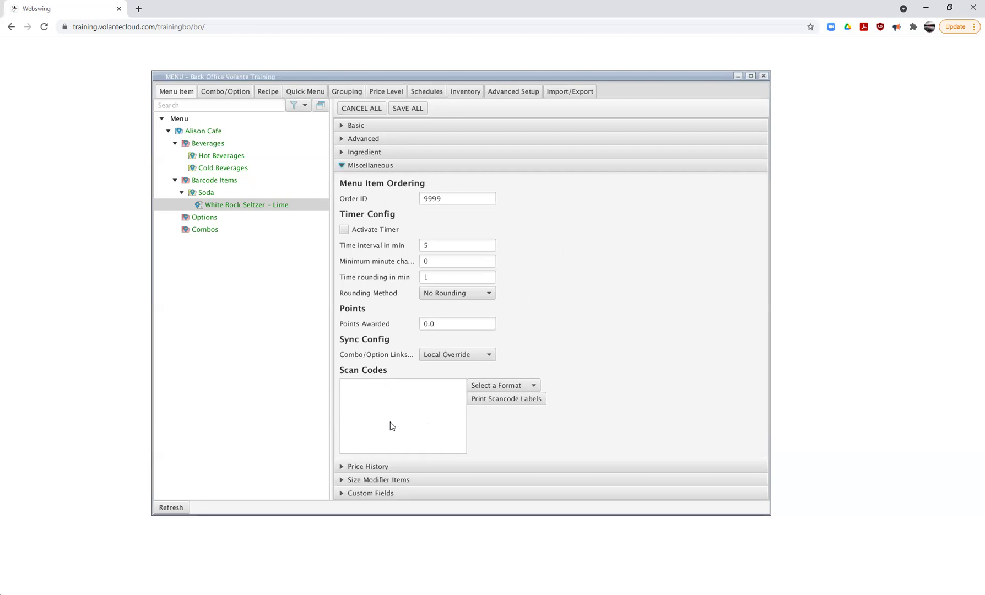
right_click(380, 392)
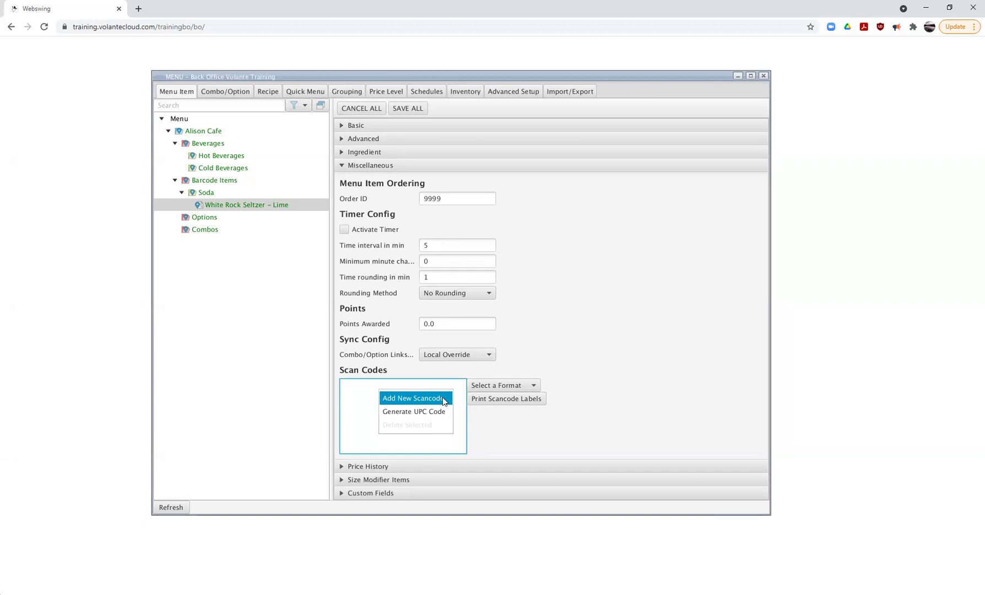
click(444, 402)
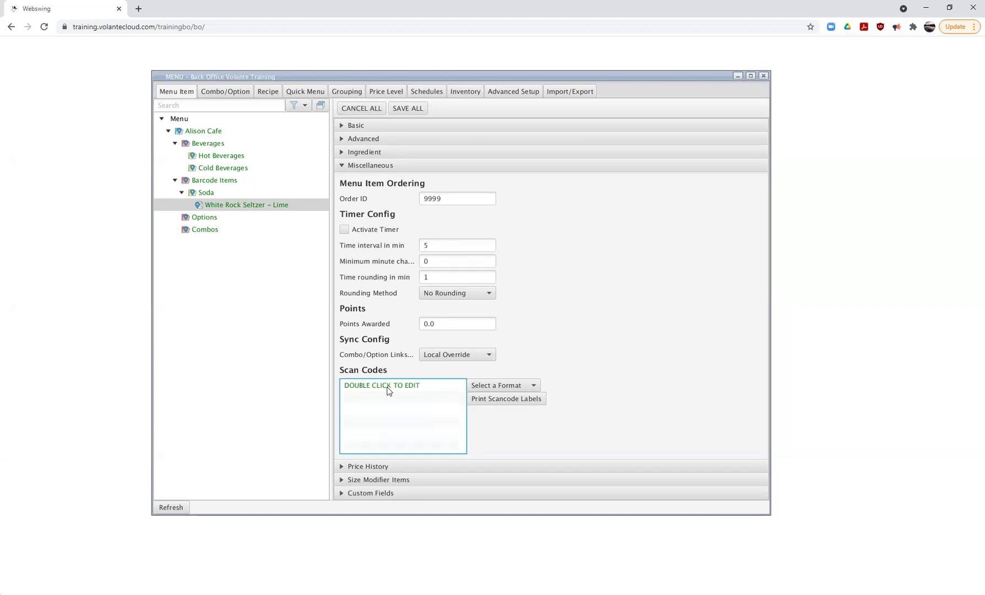
double_click(417, 389)
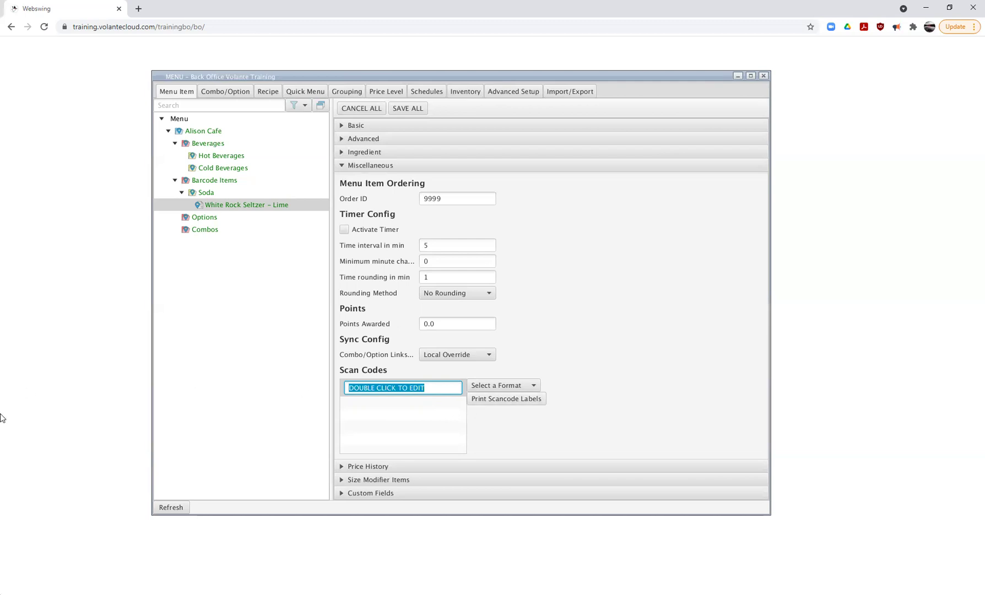
text(%072063933069?)
key(Return)
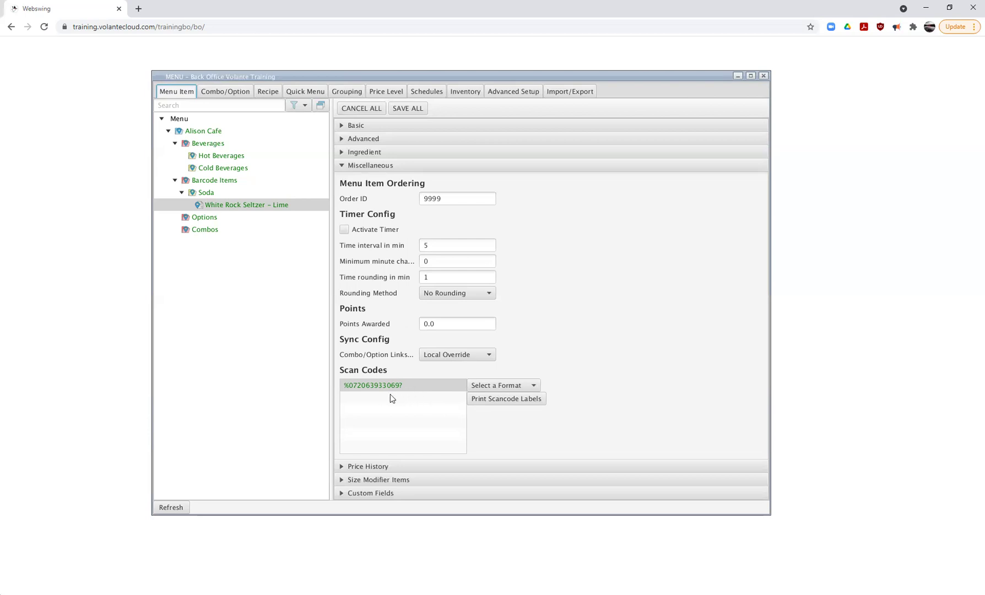
double_click(407, 387)
click(424, 387)
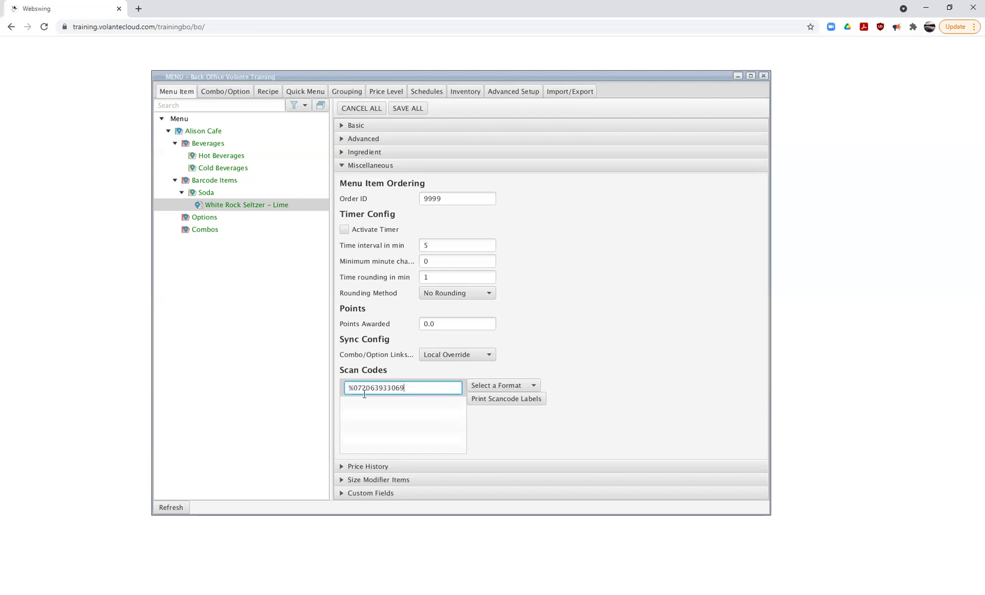
key(Home)
key(Delete)
key(Return)
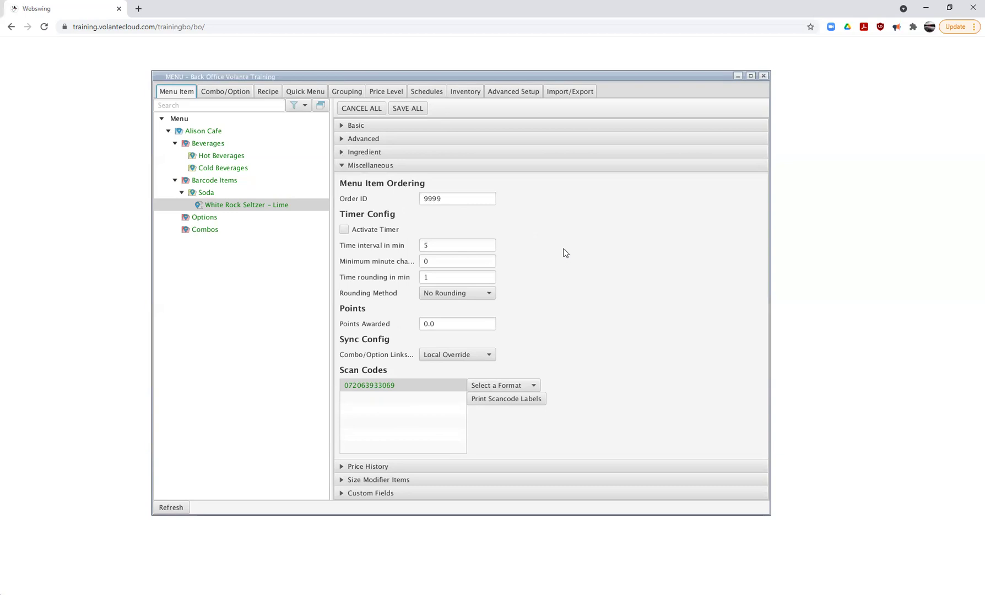
click(412, 108)
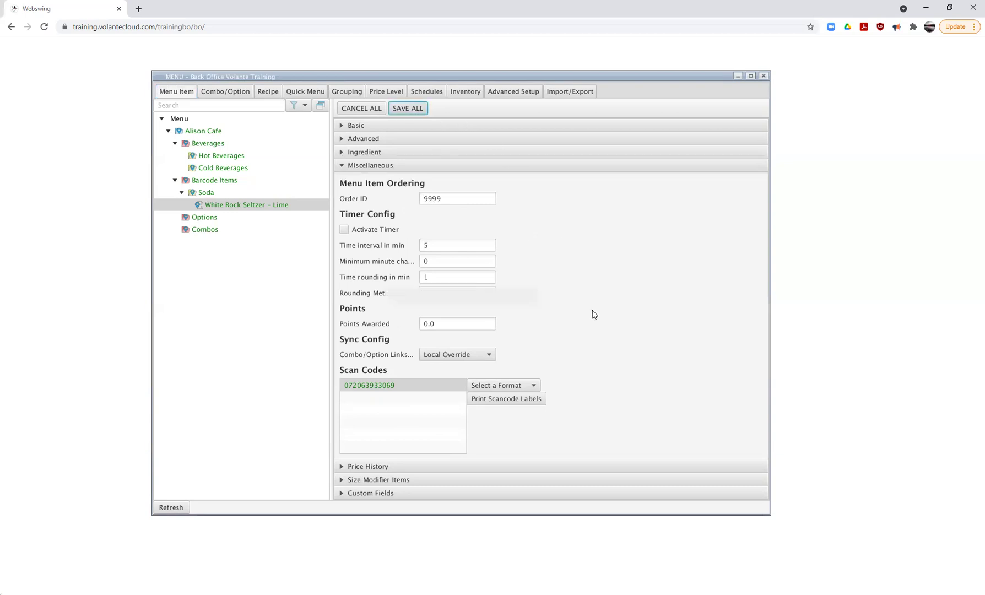